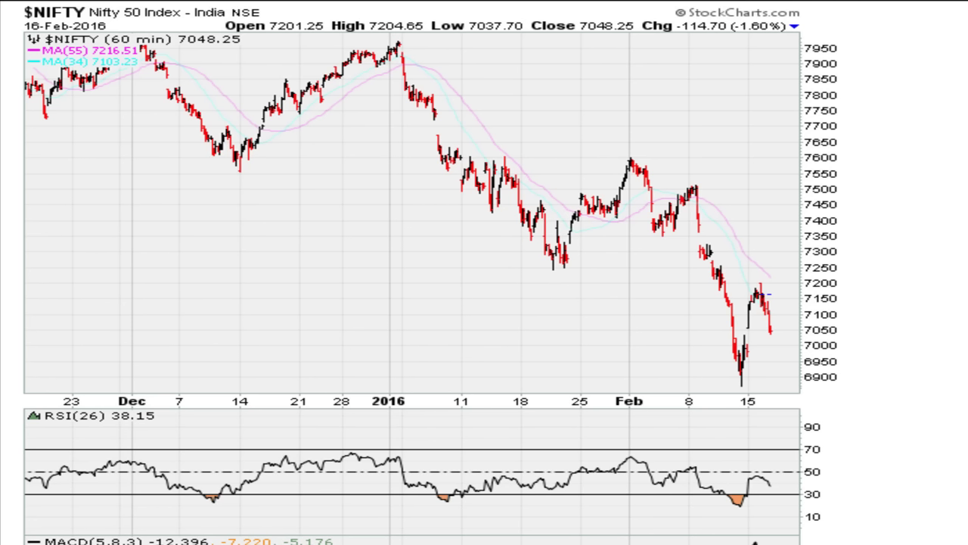
Underline the Nifty 50 change value and draw a blue rising RSI trendline from early January, boxing its February break and pointing an arrow at the mid-February retest.
drag(739, 36, 761, 36)
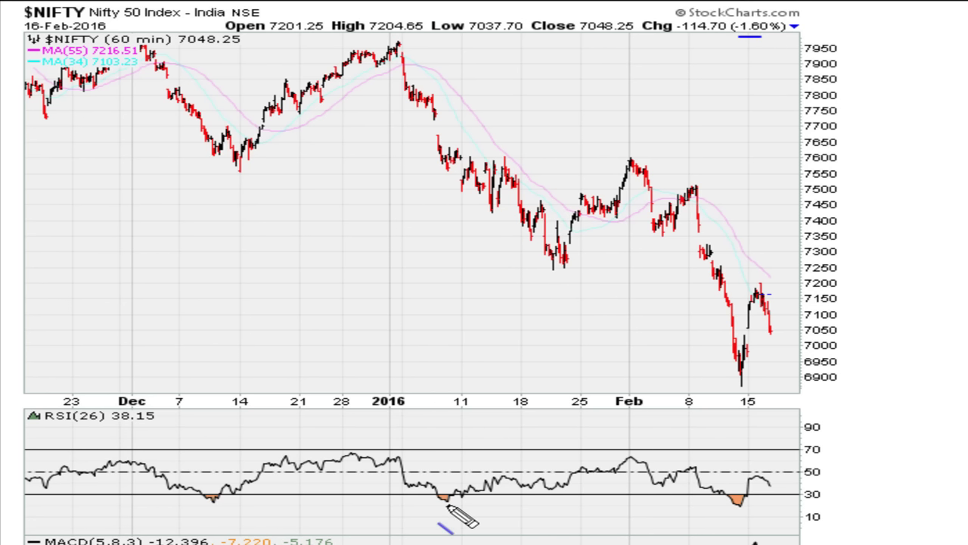
drag(446, 499, 788, 473)
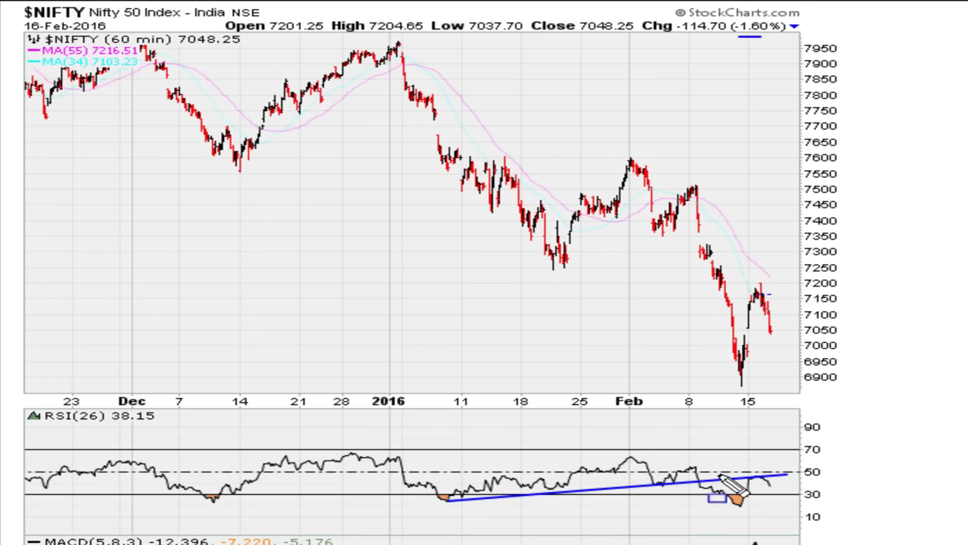
drag(695, 479, 702, 483)
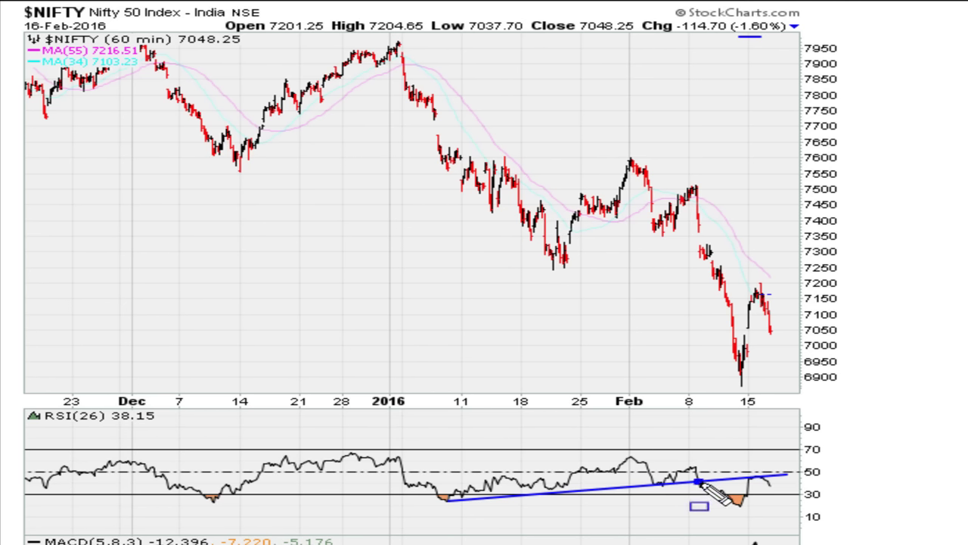
mouse_move(751, 431)
mouse_down()
mouse_move(755, 469)
mouse_move(769, 458)
mouse_up()
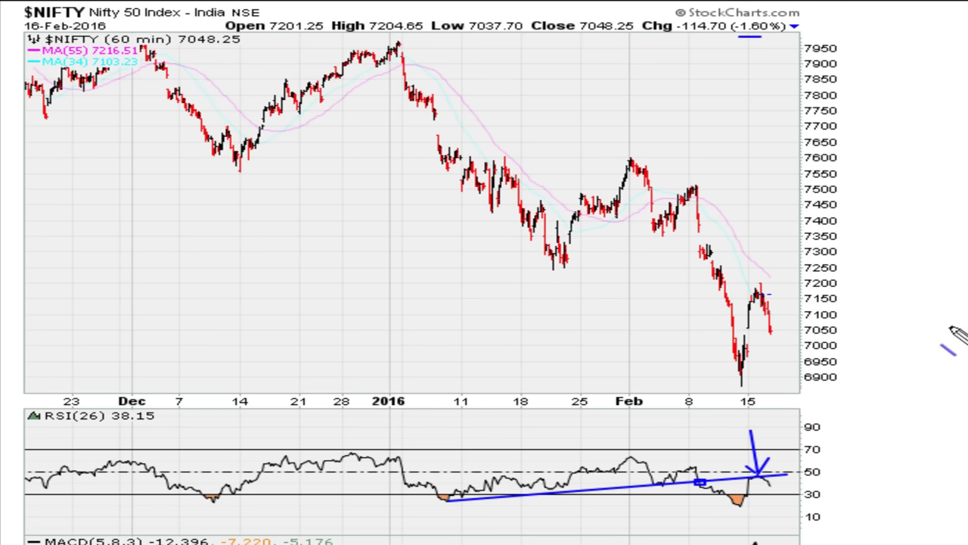
Draw a blue horizontal line near 7200 at the latest Nifty price peak with a downward arrow beside it, and clear all annotations.
mouse_move(754, 286)
mouse_down()
mouse_move(803, 286)
mouse_move(787, 348)
mouse_move(805, 329)
mouse_up()
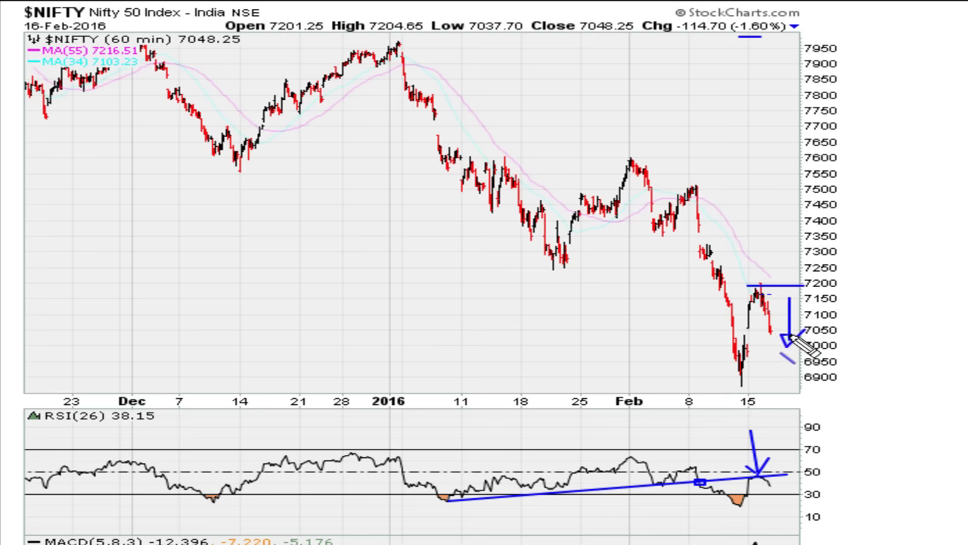
drag(703, 518, 689, 508)
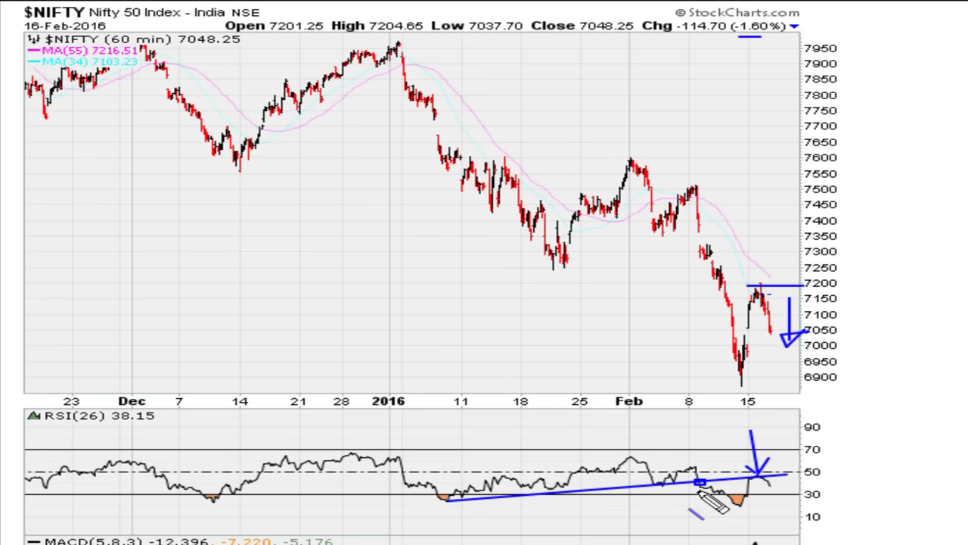
key(e)
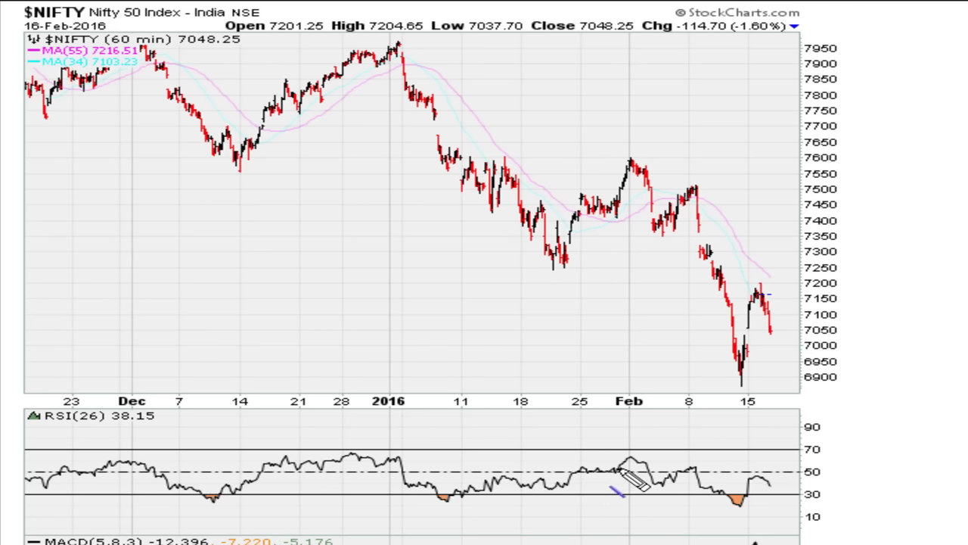
Draw a blue falling trendline across the February RSI peaks and handwrite "26 RSI" in black on the Nifty price chart.
drag(626, 456, 805, 483)
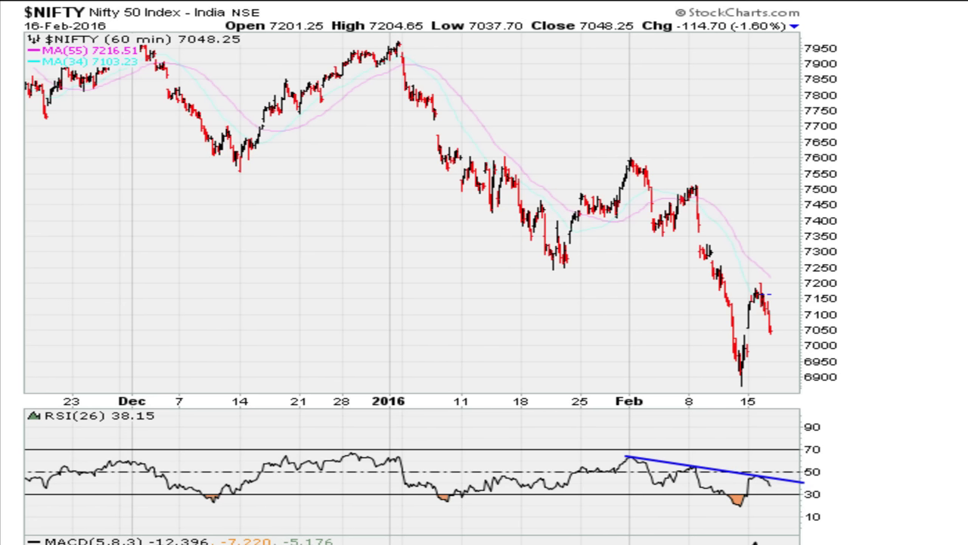
mouse_move(269, 310)
mouse_down()
mouse_move(295, 292)
mouse_move(340, 340)
mouse_up()
mouse_move(379, 284)
mouse_down()
mouse_move(339, 300)
mouse_move(356, 318)
mouse_move(370, 311)
mouse_up()
drag(427, 292, 461, 328)
drag(492, 296, 501, 328)
drag(530, 291, 531, 312)
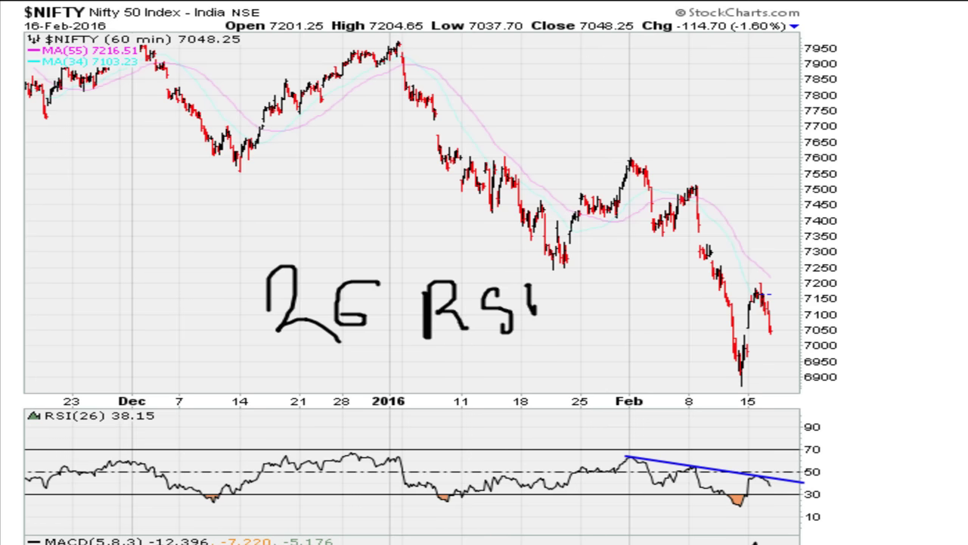
Clear the Nifty markup, draw a red horizontal line just below 50 on the RSI from about February 8, and erase it.
key(e)
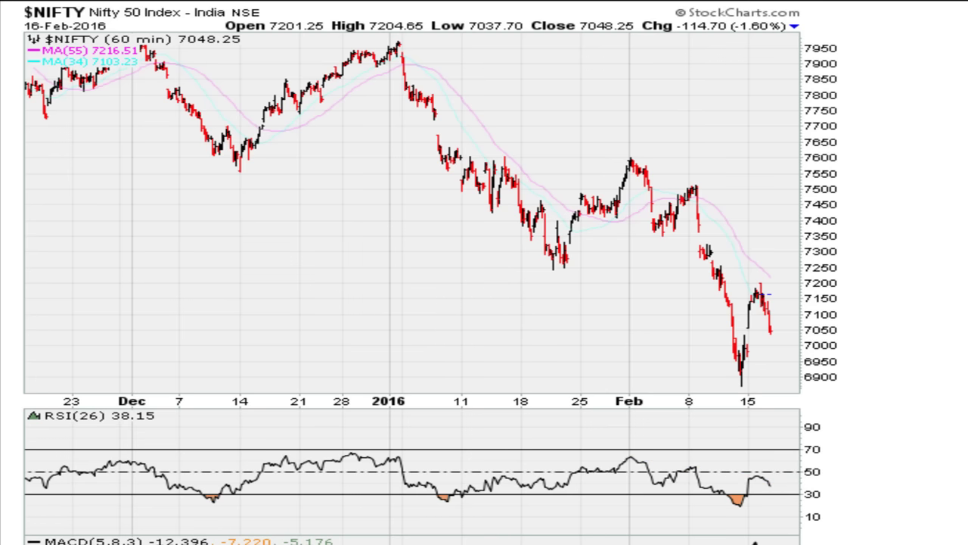
drag(697, 479, 830, 476)
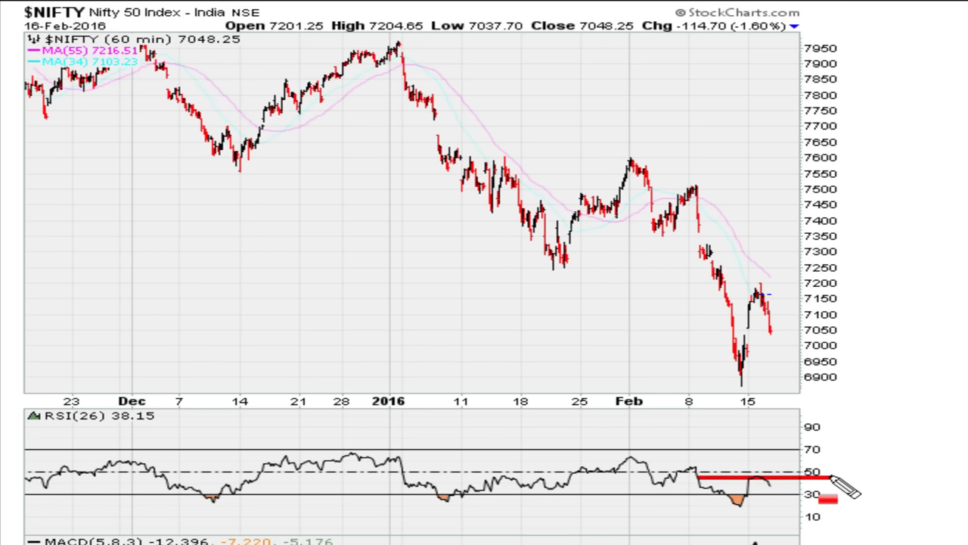
key(e)
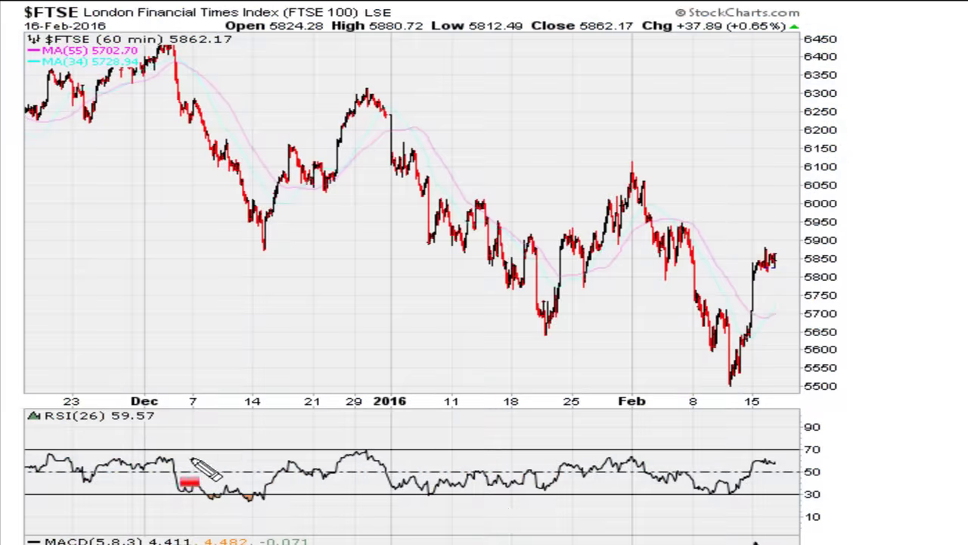
Mark the FTSE 100 RSI with a red horizontal line near 60, add arrows at the latest RSI and price, and clear the drawings.
drag(154, 461, 928, 461)
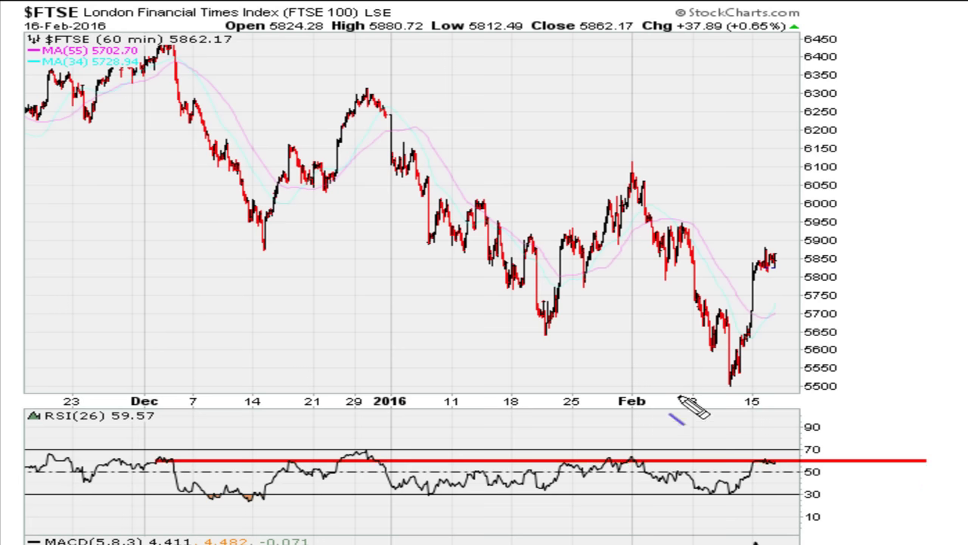
drag(754, 414, 768, 455)
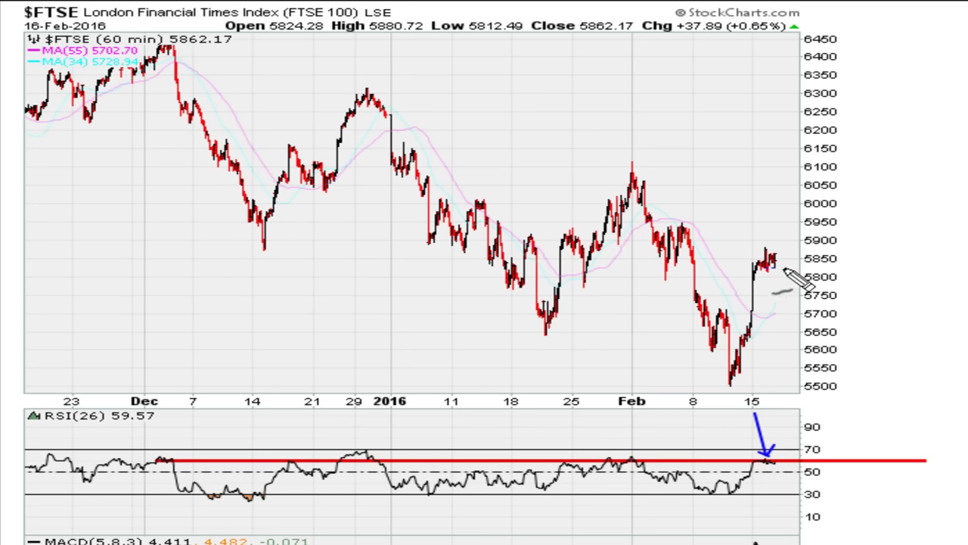
mouse_move(777, 270)
mouse_down()
mouse_move(791, 323)
mouse_move(808, 313)
mouse_up()
mouse_move(766, 459)
mouse_down()
mouse_move(787, 475)
mouse_move(784, 497)
mouse_move(792, 494)
mouse_up()
key(Escape)
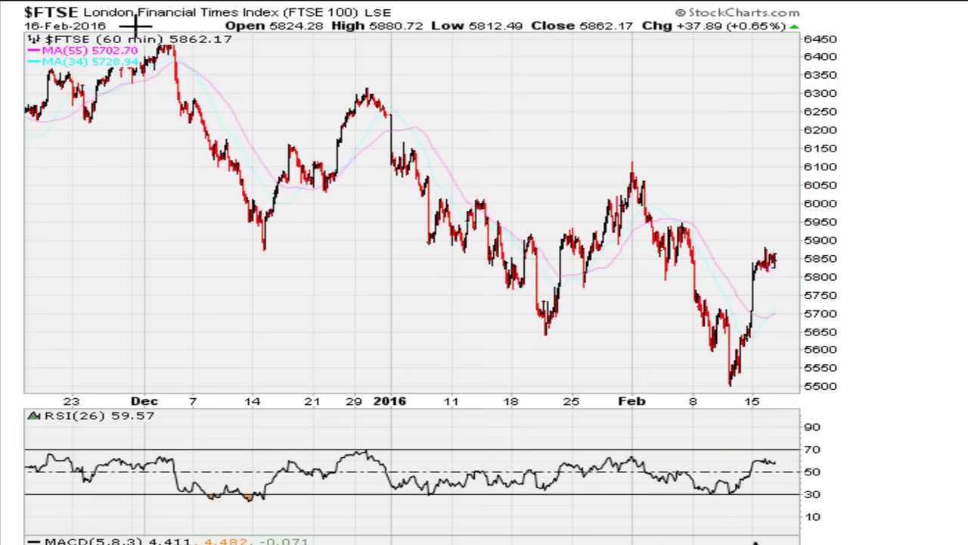
Switch to the TSX chart and mark its RSI with a red horizontal line near 57 and a blue mid-December trendline boxed at its late-December break.
click(655, 135)
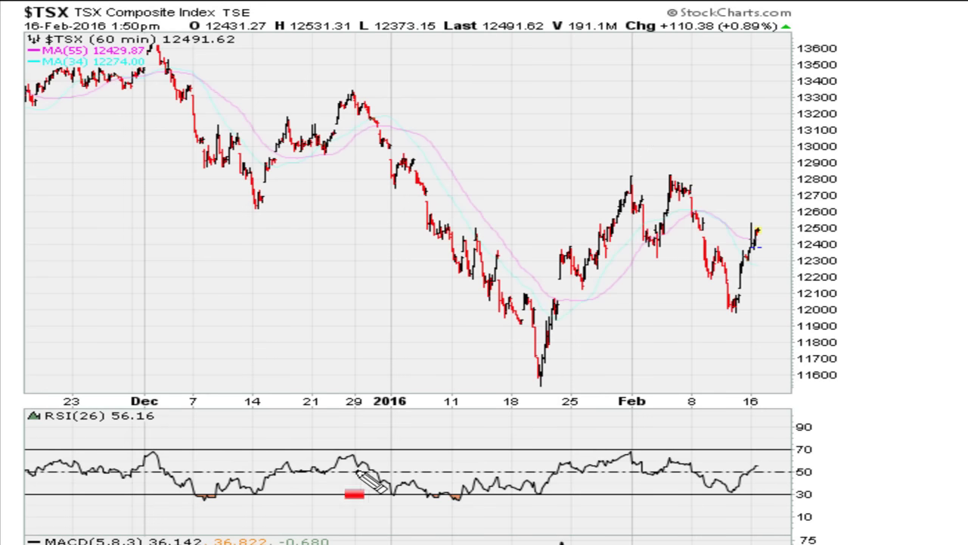
drag(357, 462, 843, 466)
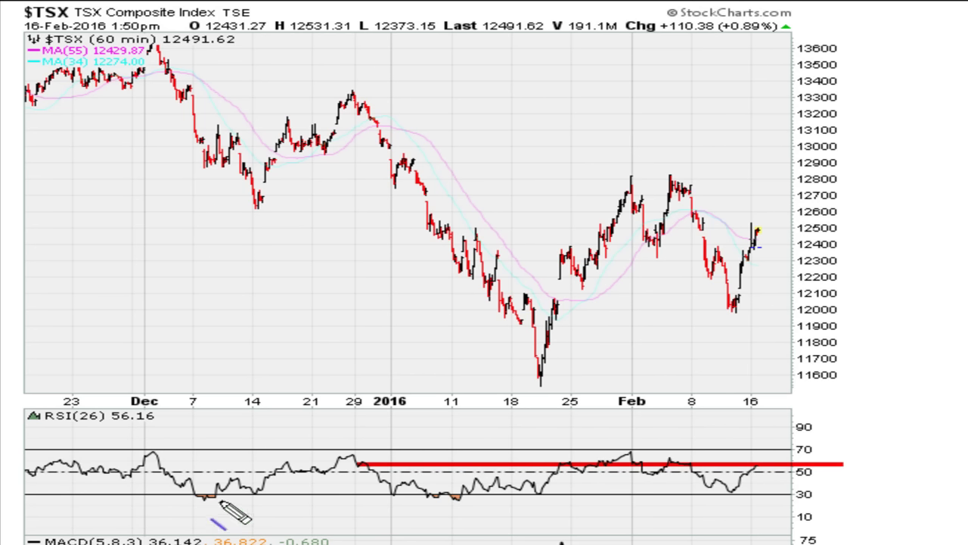
mouse_move(250, 492)
mouse_down()
mouse_move(368, 465)
mouse_move(376, 473)
mouse_up()
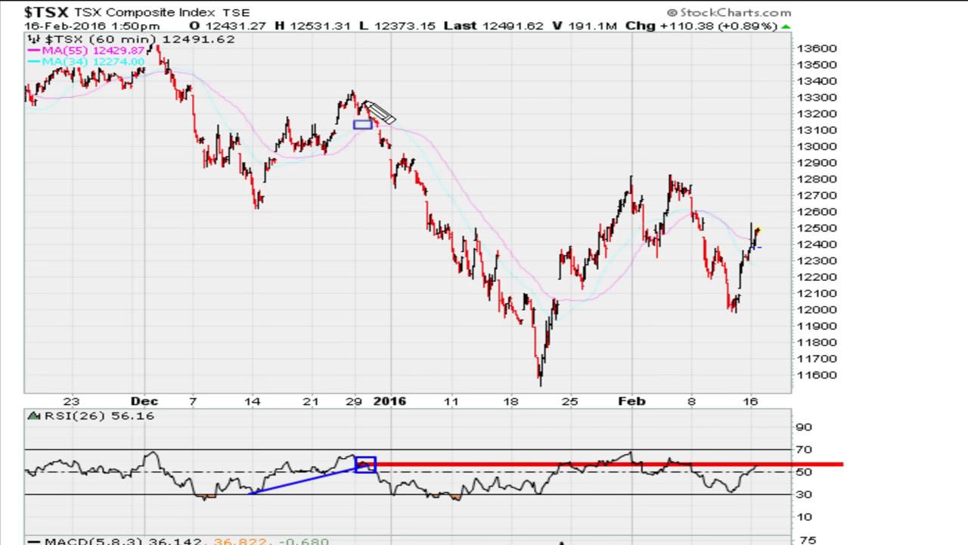
Box the late-December TSX price high near 13300 and draw a black arrow following the decline to about 11600.
drag(347, 88, 363, 104)
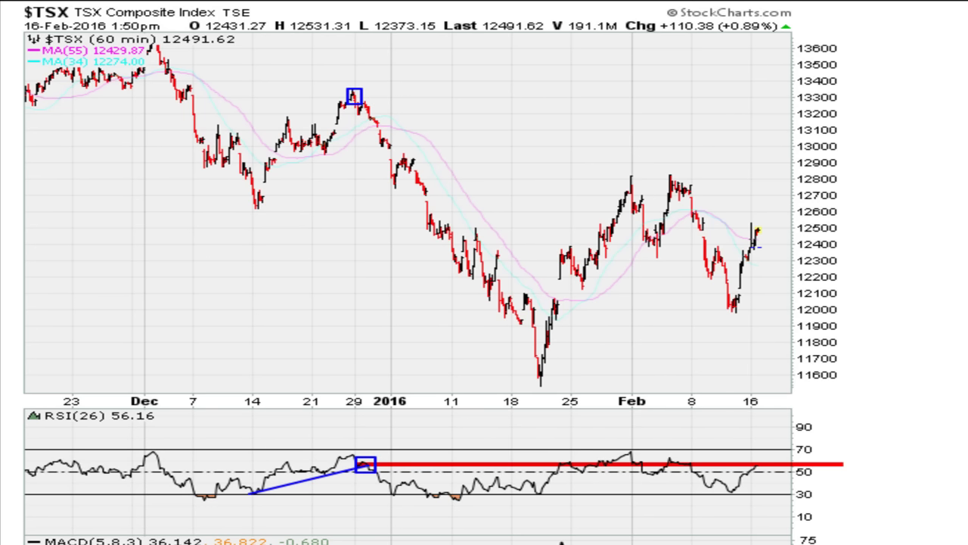
mouse_move(344, 138)
mouse_down()
mouse_move(521, 295)
mouse_move(521, 376)
mouse_move(538, 372)
mouse_up()
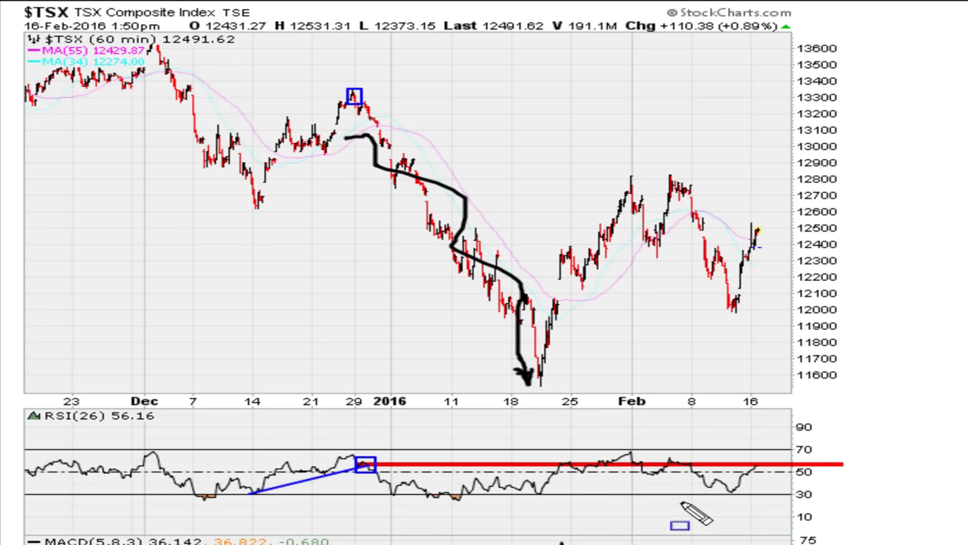
Box the early-February TSX RSI peak, the matching price peak near 12800, and the latest RSI reading at the red line.
drag(664, 456, 696, 469)
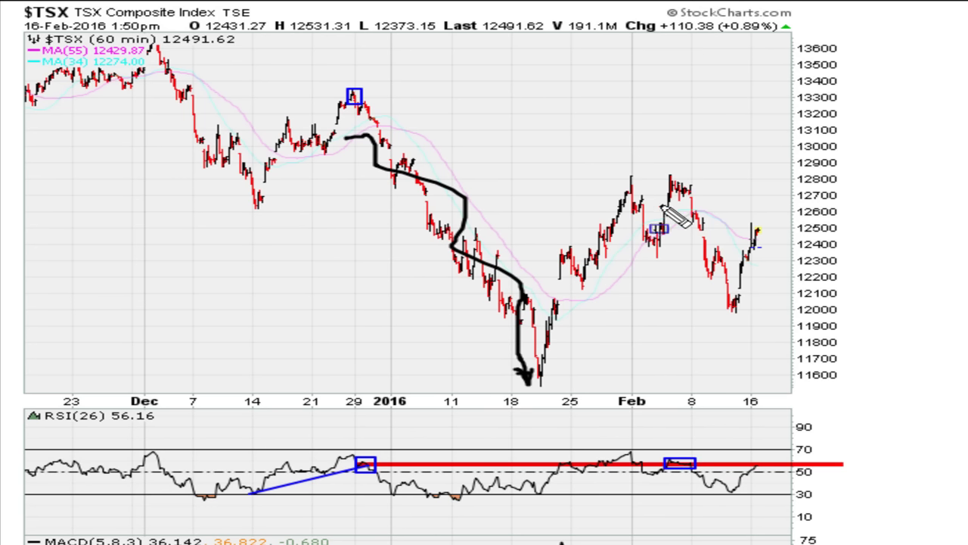
drag(666, 178, 690, 187)
drag(753, 461, 770, 471)
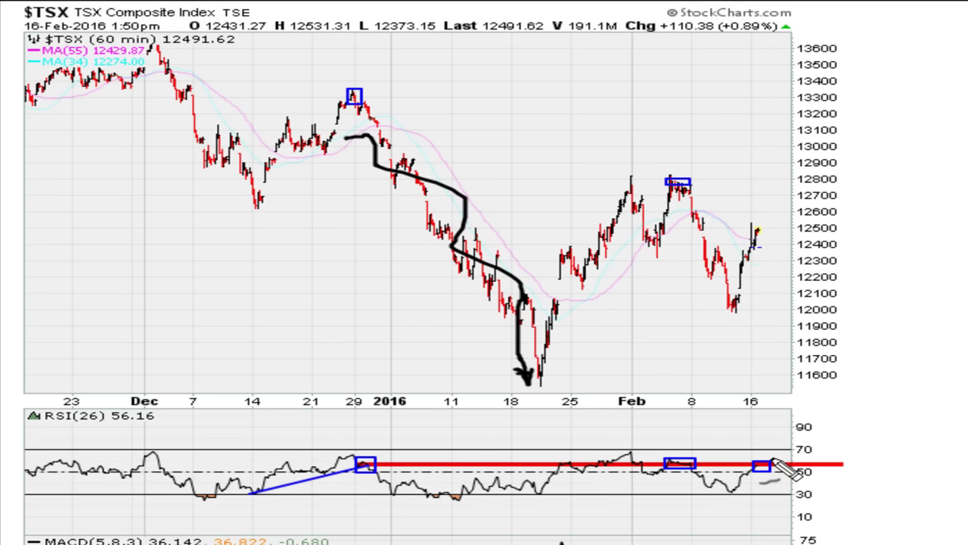
Draw downward strokes from the latest TSX RSI and price, and clear all annotations.
drag(766, 467, 784, 470)
mouse_move(762, 239)
mouse_down()
mouse_move(771, 307)
mouse_move(795, 285)
mouse_up()
key(Escape)
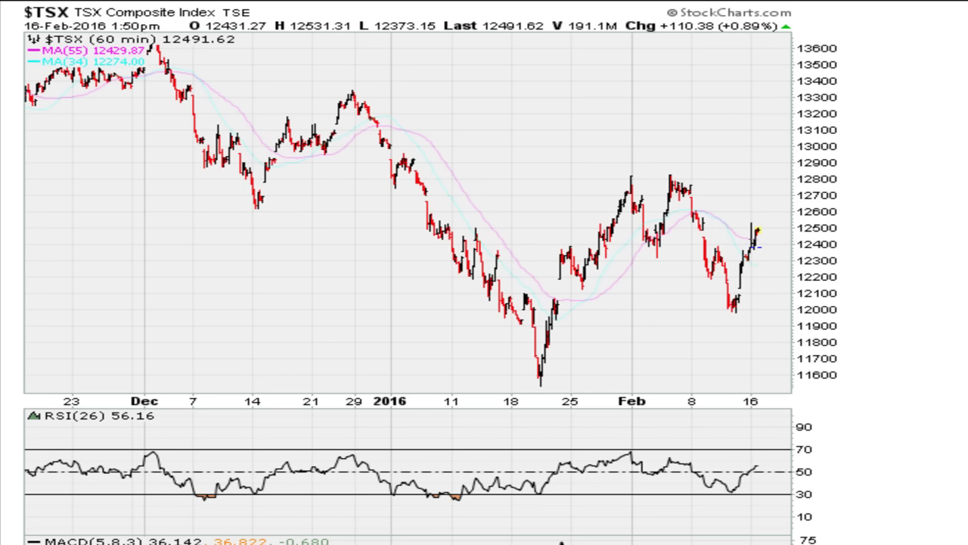
Switch to the S&P 500 chart and mark its RSI with a red horizontal line near 57 and a blue mid-December trendline boxed at the year-end break.
key(Right)
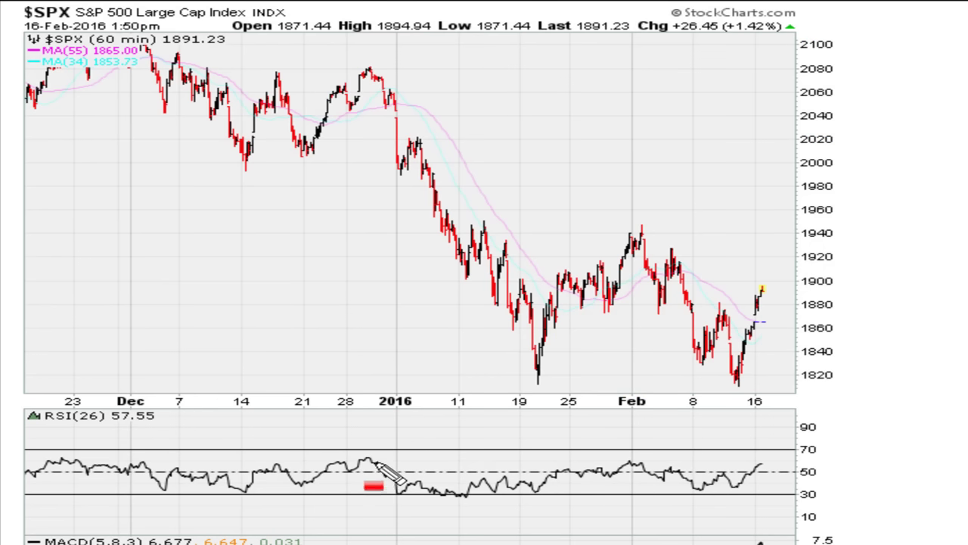
drag(375, 464, 920, 464)
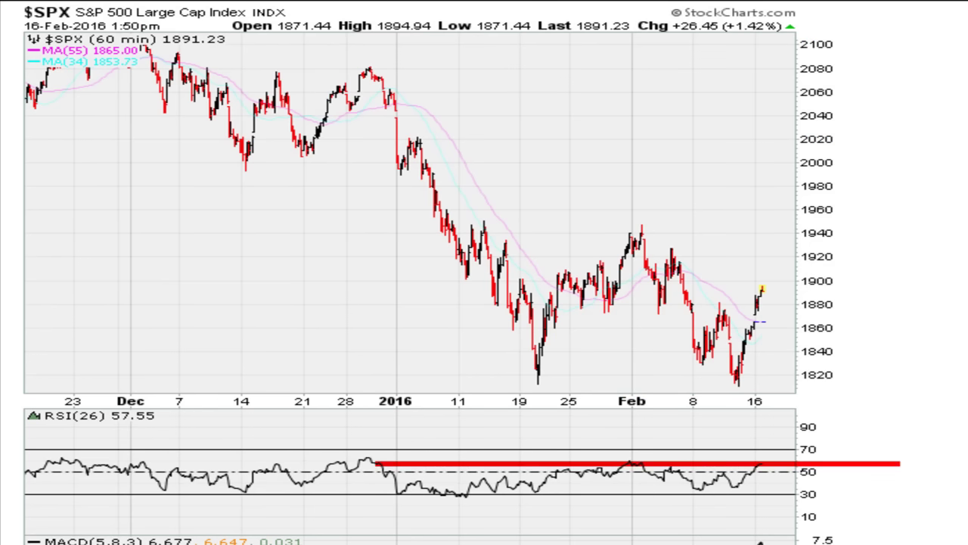
mouse_move(244, 490)
mouse_down()
mouse_move(304, 488)
mouse_move(384, 463)
mouse_move(399, 474)
mouse_up()
Box the S&P 500's late-December price high, the 2080 level, the two early-February RSI and price peaks, and the latest RSI reading.
drag(374, 75, 390, 88)
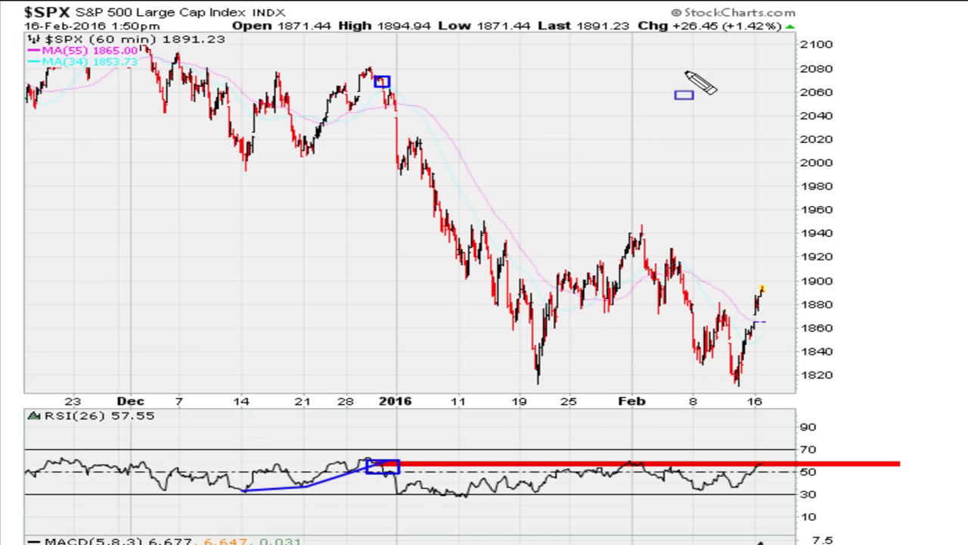
drag(792, 64, 847, 72)
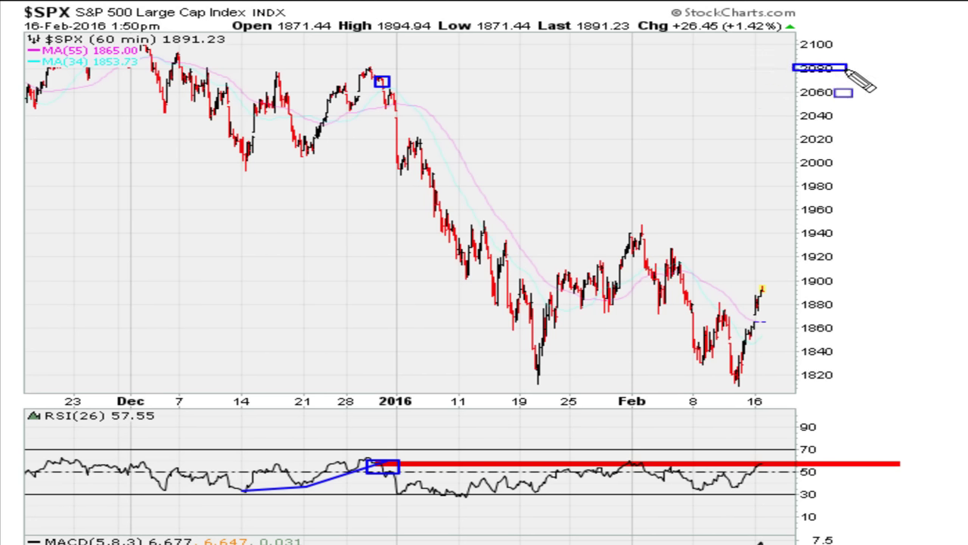
drag(616, 459, 655, 469)
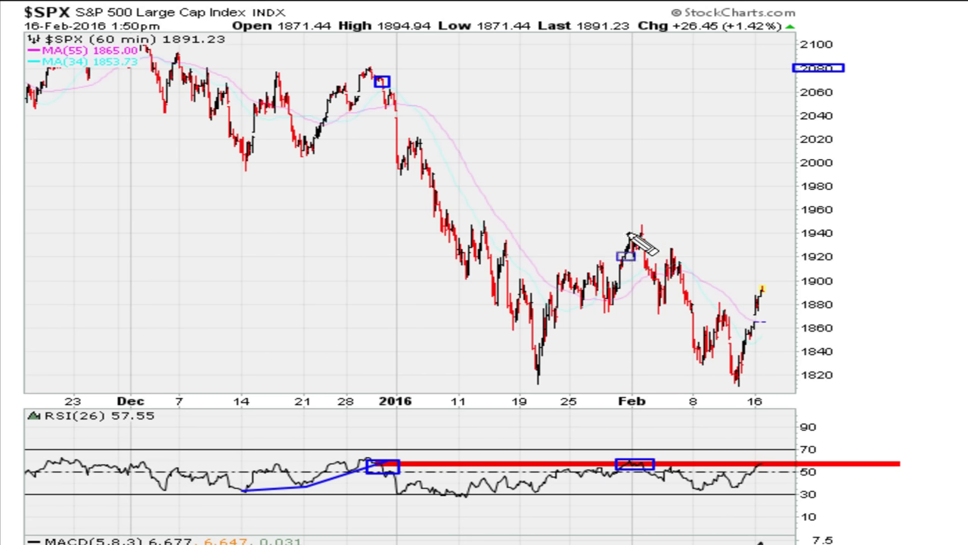
drag(625, 232, 651, 236)
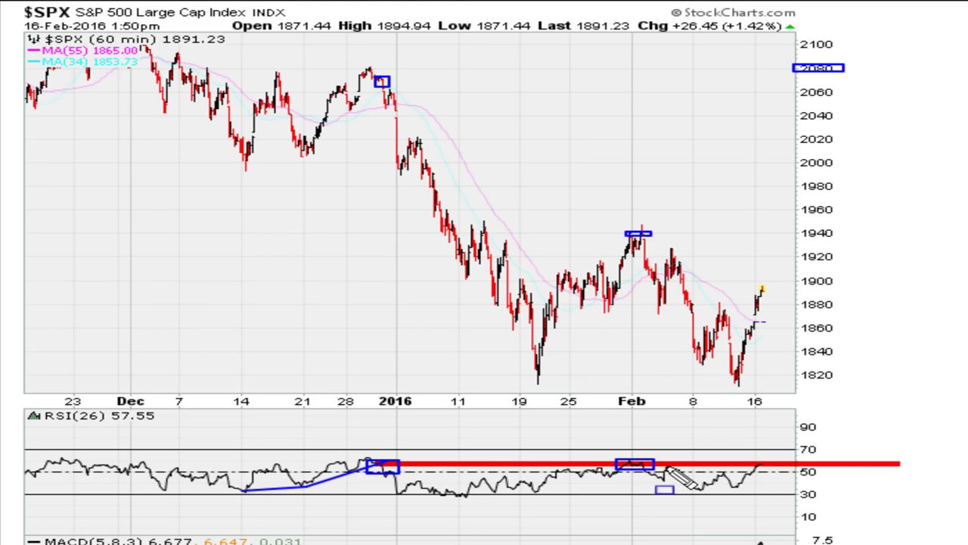
drag(665, 462, 680, 469)
drag(664, 246, 682, 253)
drag(754, 458, 777, 469)
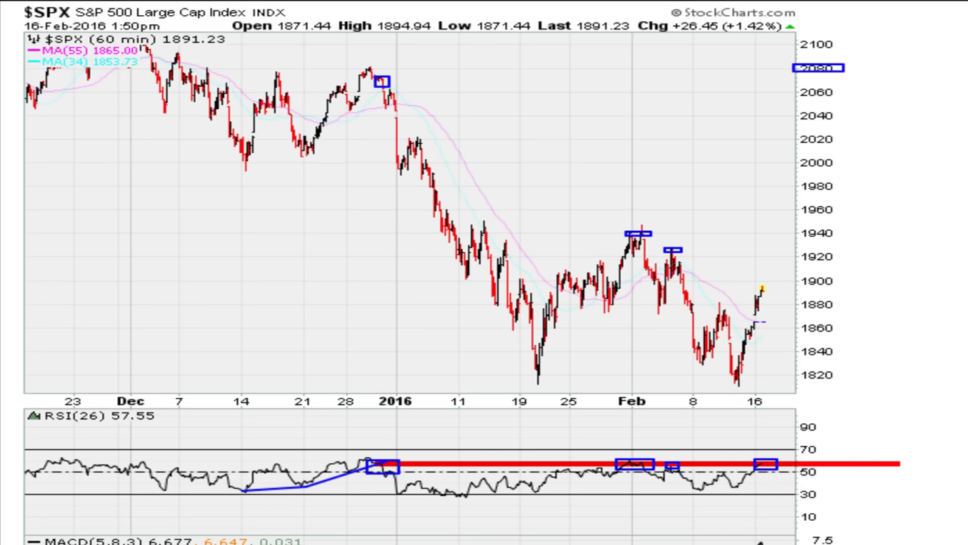
Handwrite "61.8" in black on the S&P 500 price chart and draw a curved arrow from it to the latest boxed RSI reading.
mouse_move(290, 273)
mouse_down()
mouse_move(277, 318)
mouse_move(270, 308)
mouse_up()
drag(316, 262, 310, 335)
click(318, 314)
drag(345, 271, 359, 272)
mouse_move(395, 323)
mouse_down()
mouse_move(457, 379)
mouse_move(737, 435)
mouse_move(756, 458)
mouse_move(768, 443)
mouse_up()
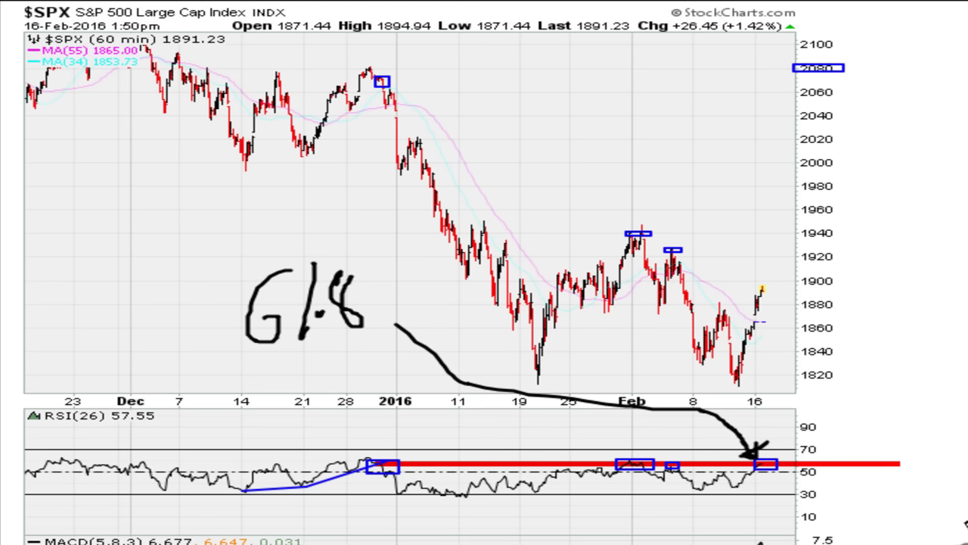
Draw black downward arrows beside the latest S&P 500 price from about 1880 toward 1820, and clear all annotations.
drag(766, 301, 796, 369)
mouse_move(799, 312)
mouse_down()
mouse_move(821, 375)
mouse_move(849, 348)
mouse_move(819, 368)
mouse_up()
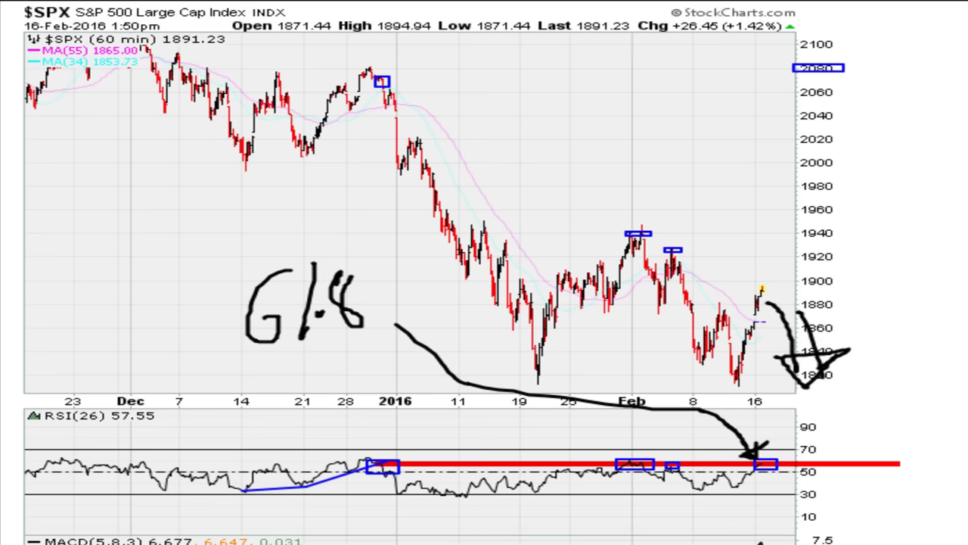
key(Escape)
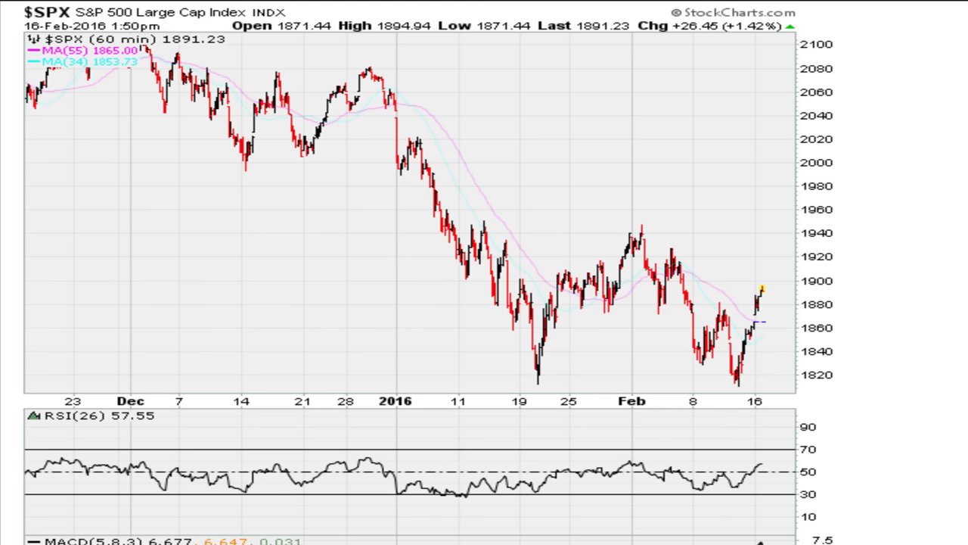